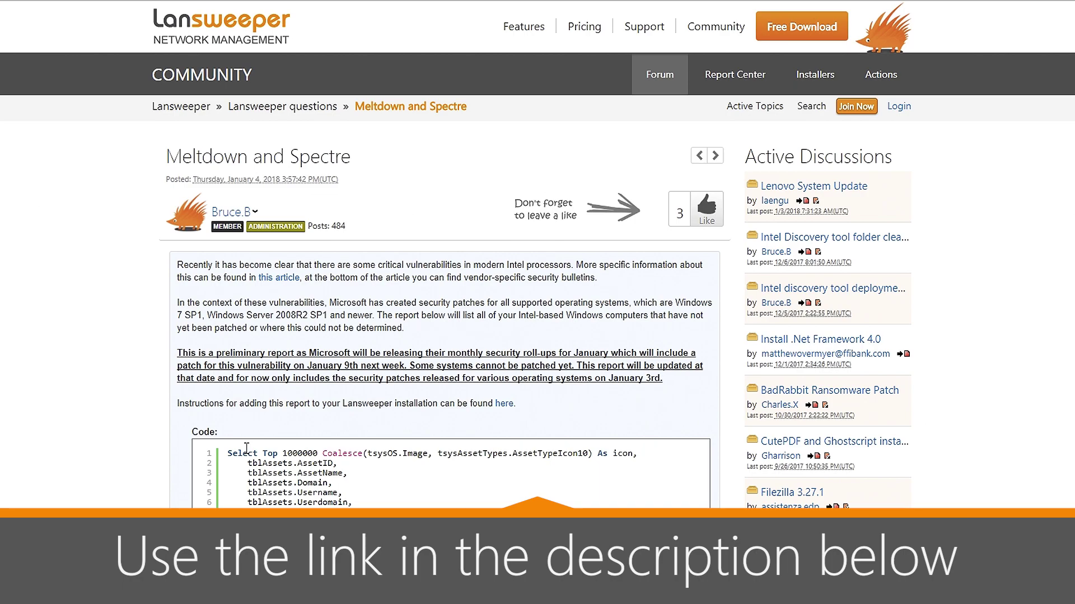
{"action": "left_click_drag", "start_coordinate": [230, 454], "coordinate": [323, 503]}
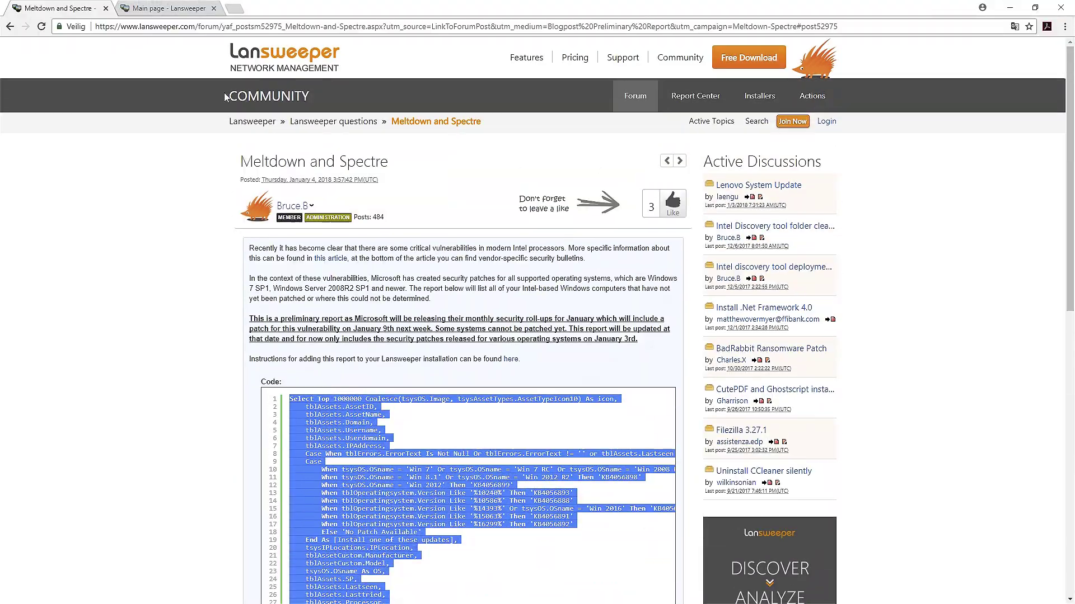
- Create a new report and replace its default SQL with the pasted forum Meltdown query
{"action": "left_click", "coordinate": [191, 10]}
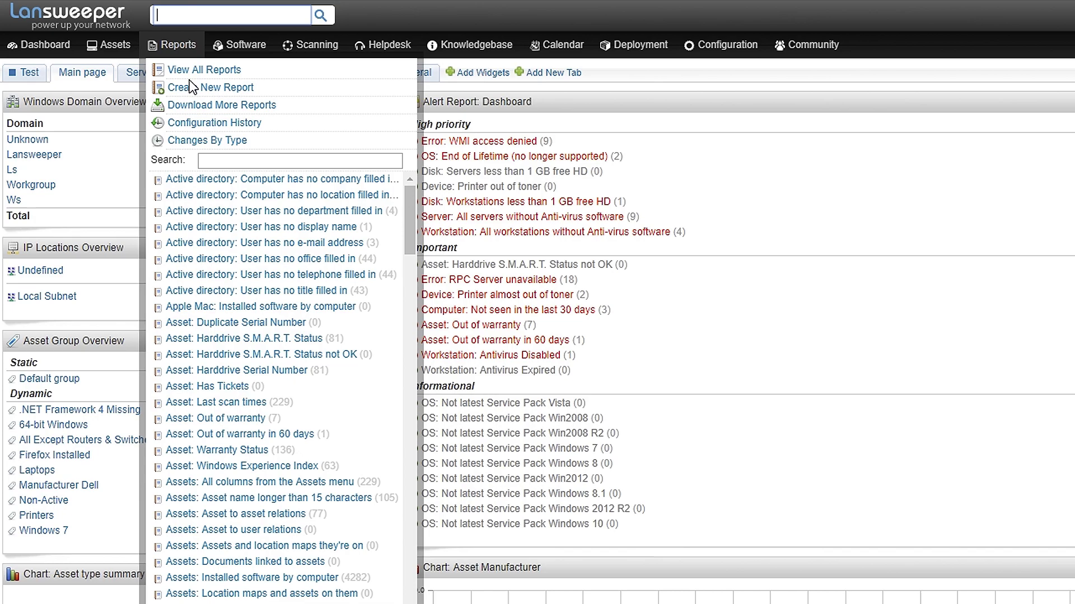
{"action": "left_click", "coordinate": [192, 91]}
{"action": "left_click", "coordinate": [192, 89]}
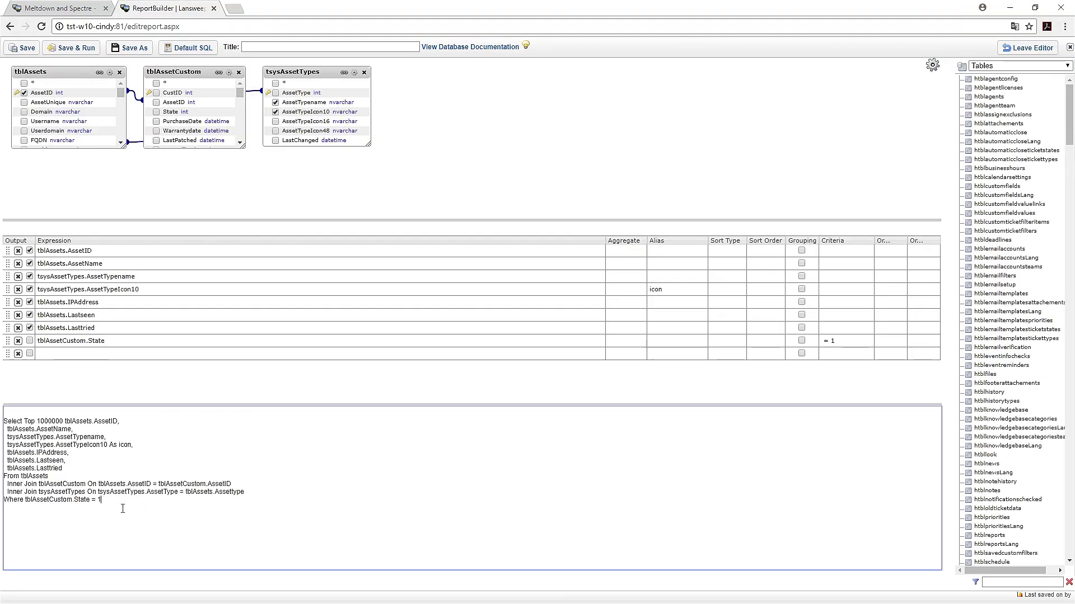
{"action": "left_click_drag", "start_coordinate": [123, 504], "coordinate": [21, 401]}
{"action": "key", "text": "Delete"}
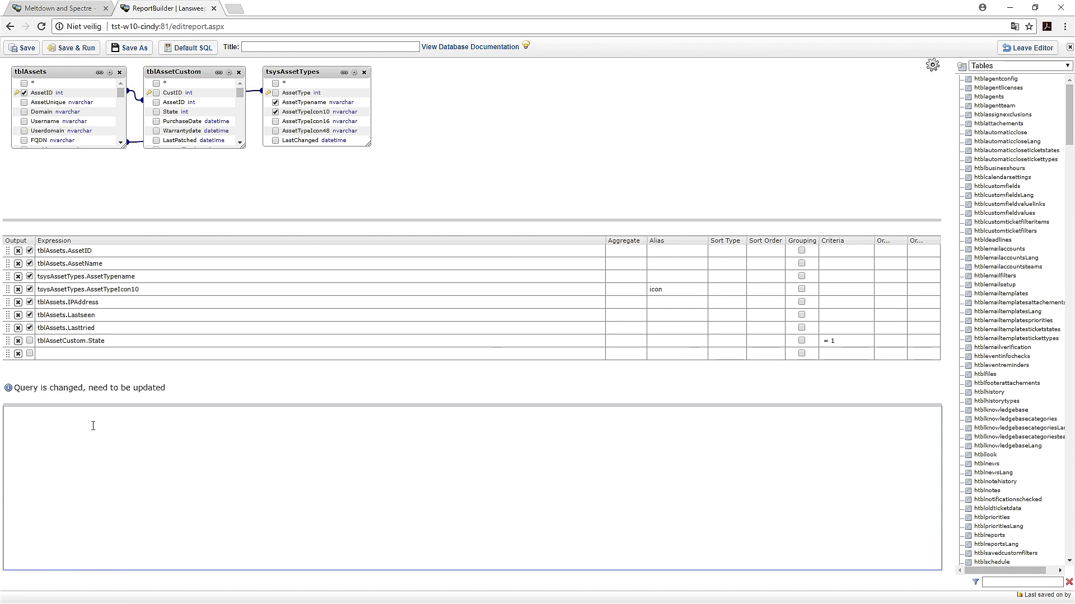
{"action": "key", "text": "ctrl+v"}
{"action": "left_click", "coordinate": [207, 393]}
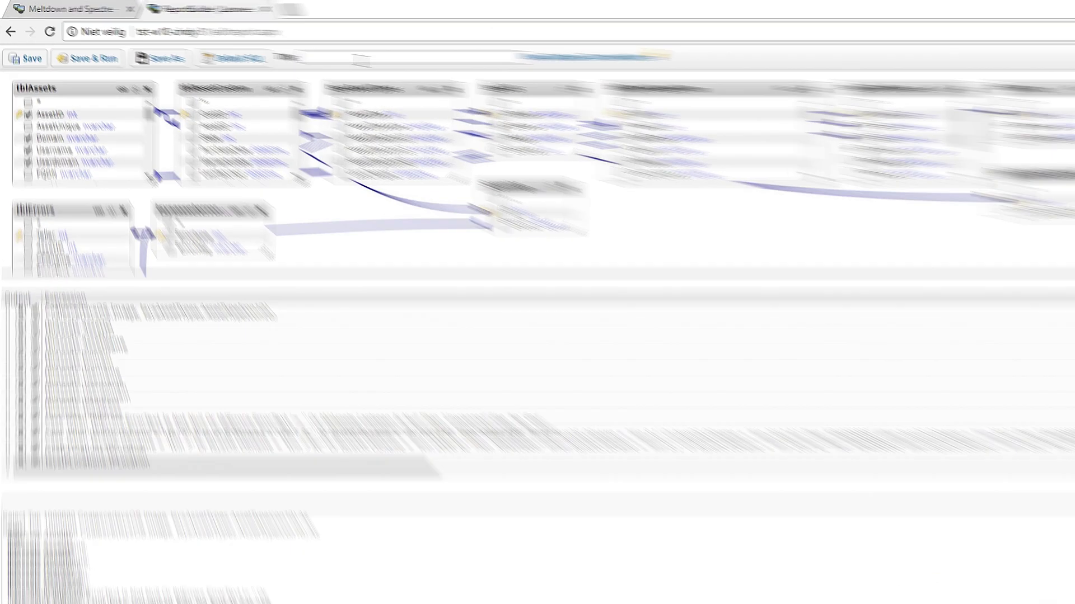
- Title the report 'Meltdown Intel report', then save and run it
{"action": "left_click", "coordinate": [396, 67]}
{"action": "type", "text": "Meltdown "}
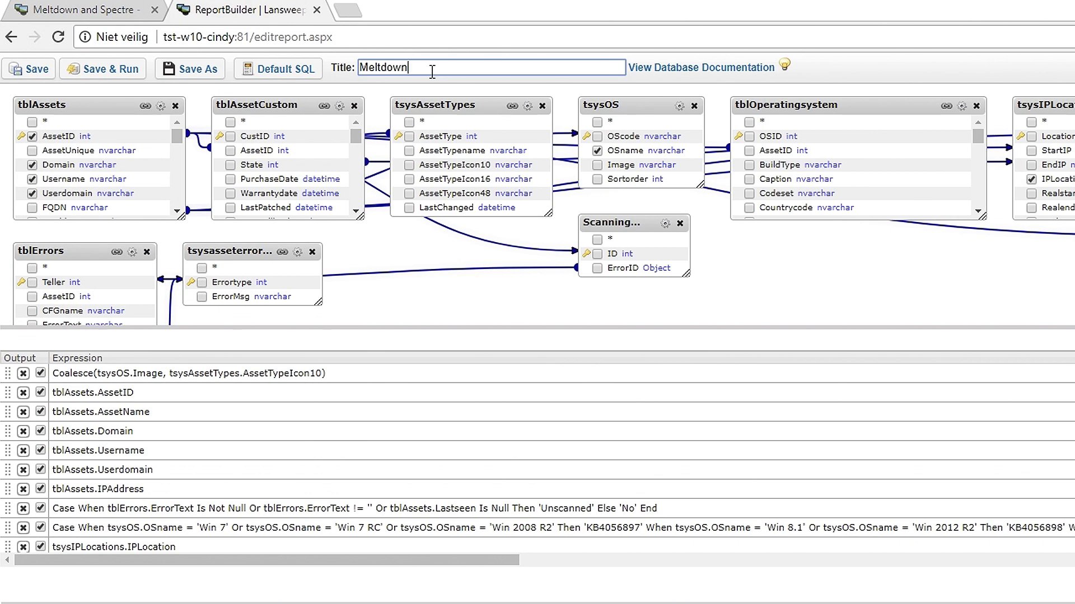
{"action": "type", "text": "Intelreport"}
{"action": "left_click", "coordinate": [431, 71]}
{"action": "left_click", "coordinate": [130, 73]}
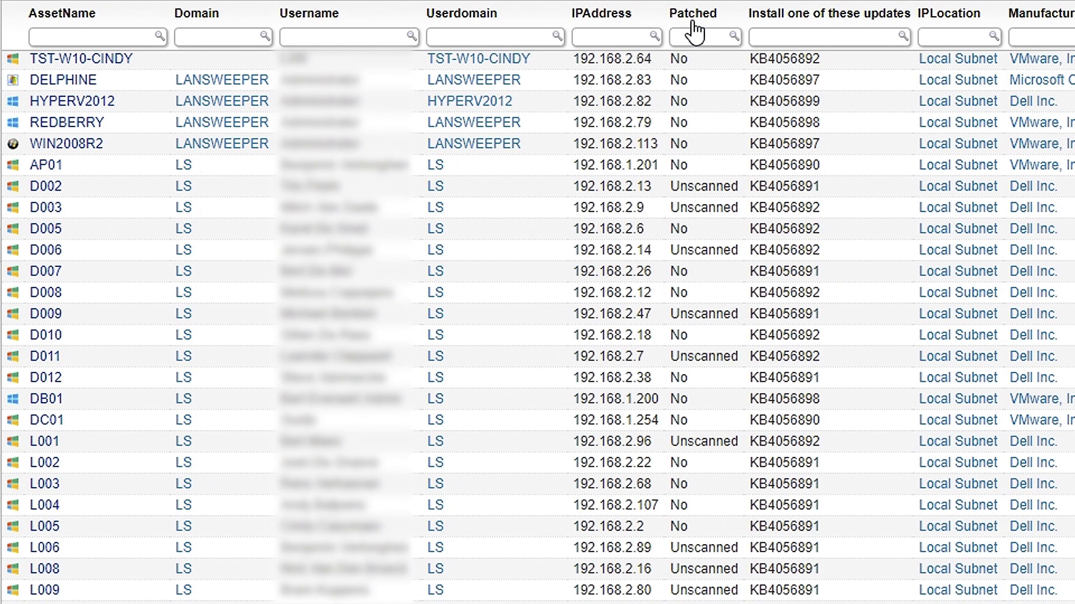
- Review the results: first computer unpatched, D002 unscanned, KB4056892 required, running Win 10
{"action": "double_click", "coordinate": [678, 58]}
{"action": "double_click", "coordinate": [697, 187]}
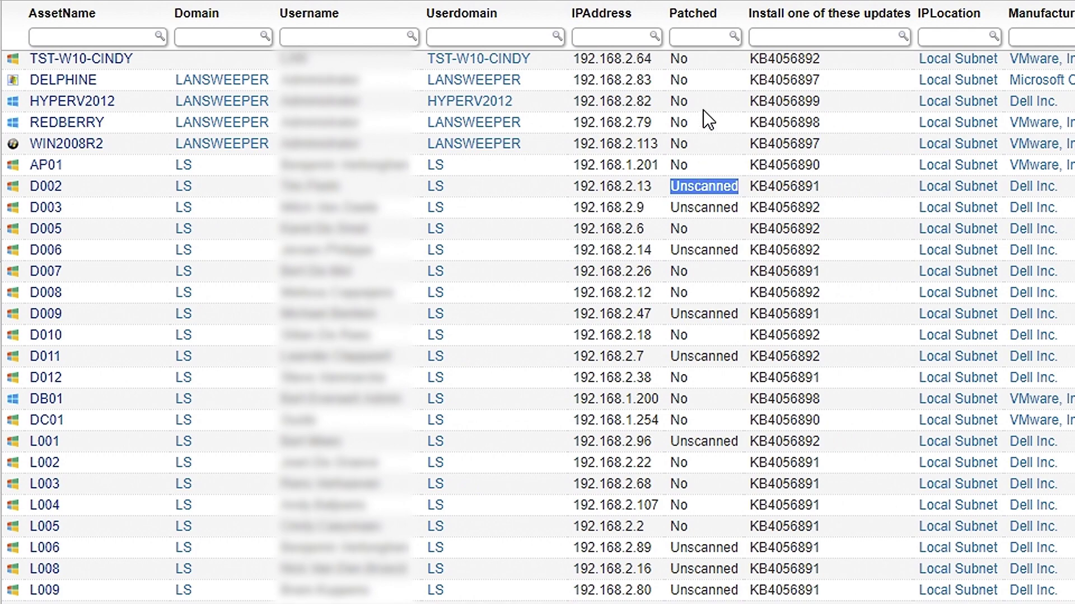
{"action": "double_click", "coordinate": [780, 59]}
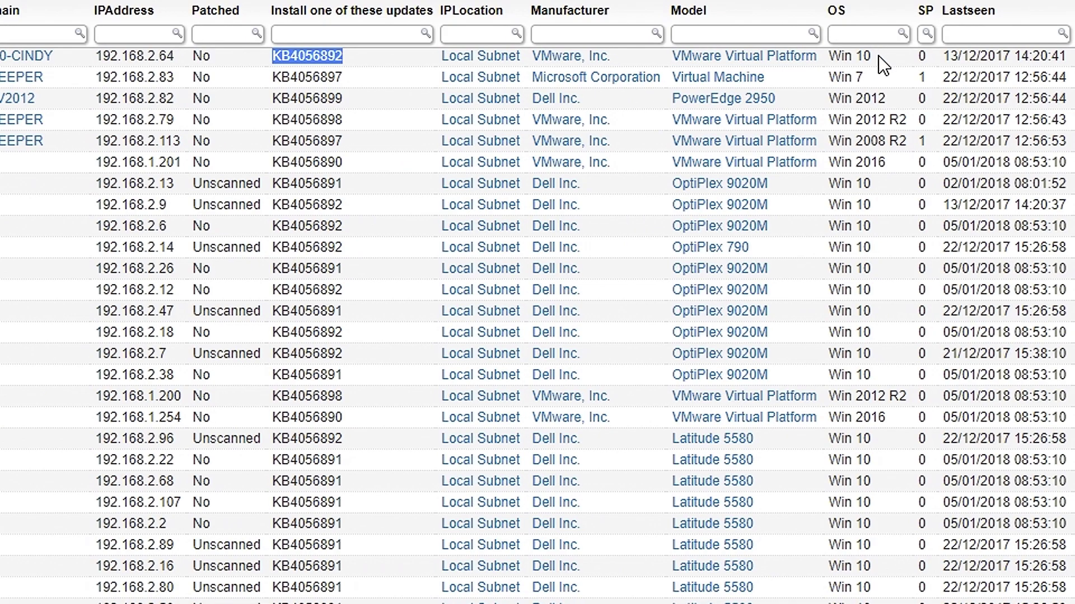
{"action": "left_click_drag", "start_coordinate": [874, 56], "coordinate": [827, 55]}
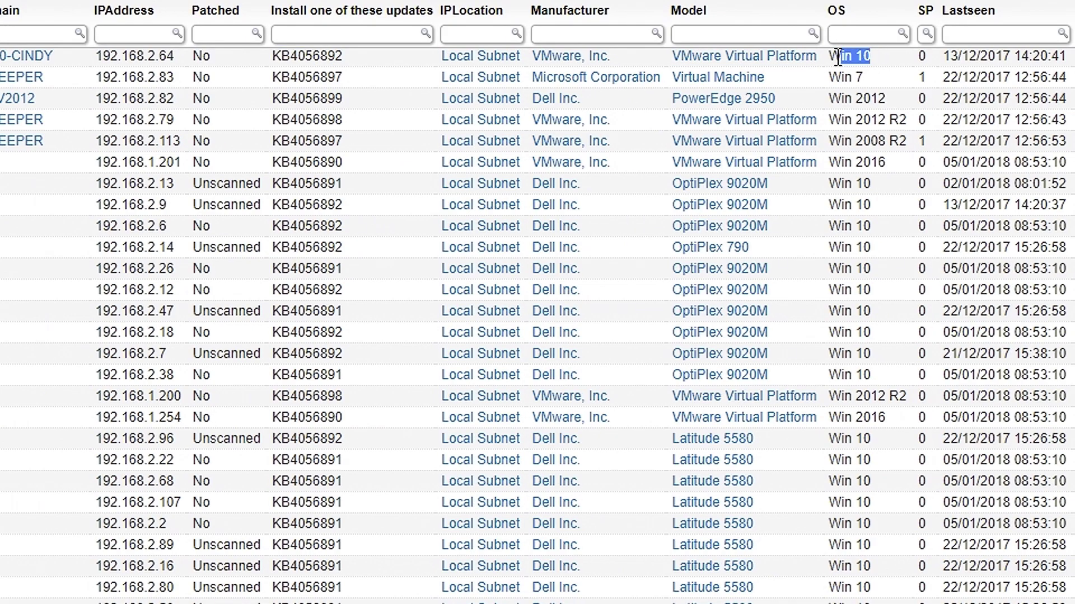